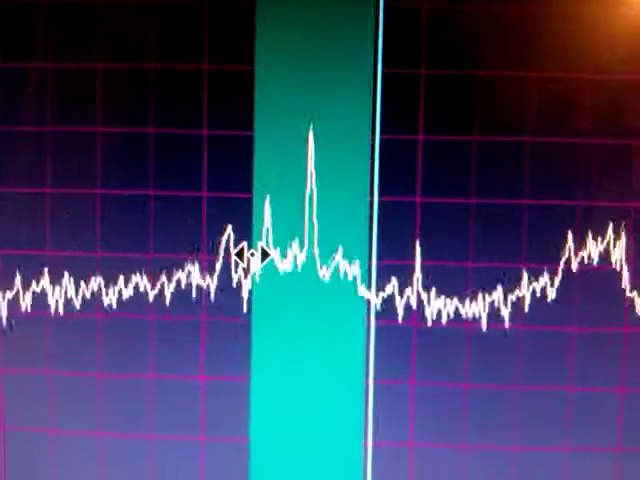
Drag the teal receive passband left onto the adjacent cluster of signal peaks
drag(245, 258, 257, 250)
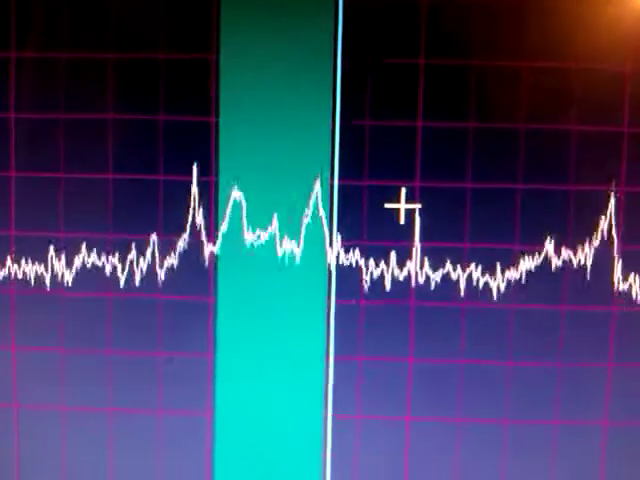